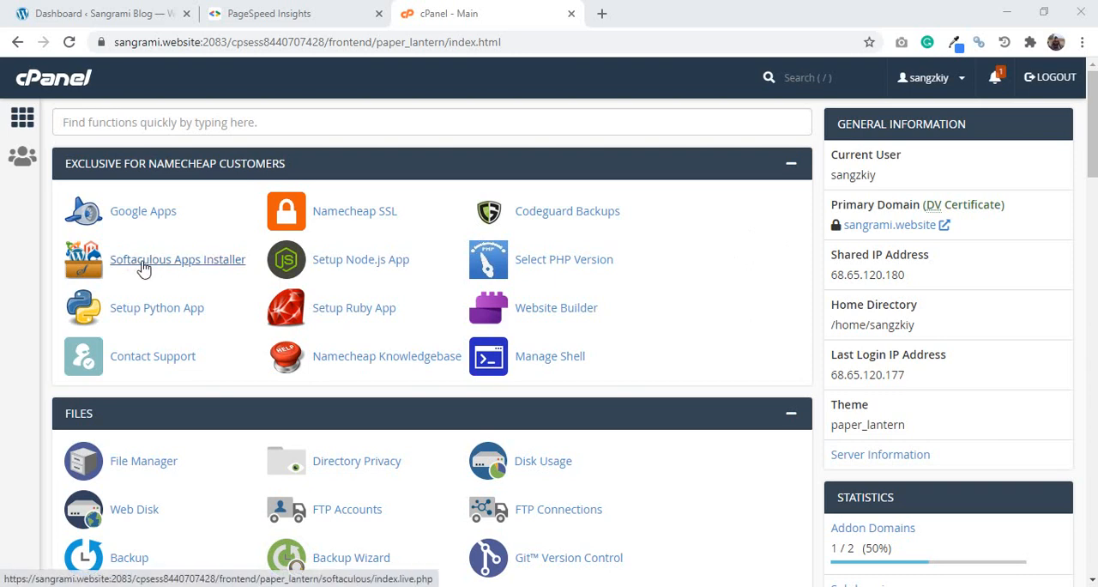
- Open the WordPress installation form in the Softaculous Apps Installer
click(145, 268)
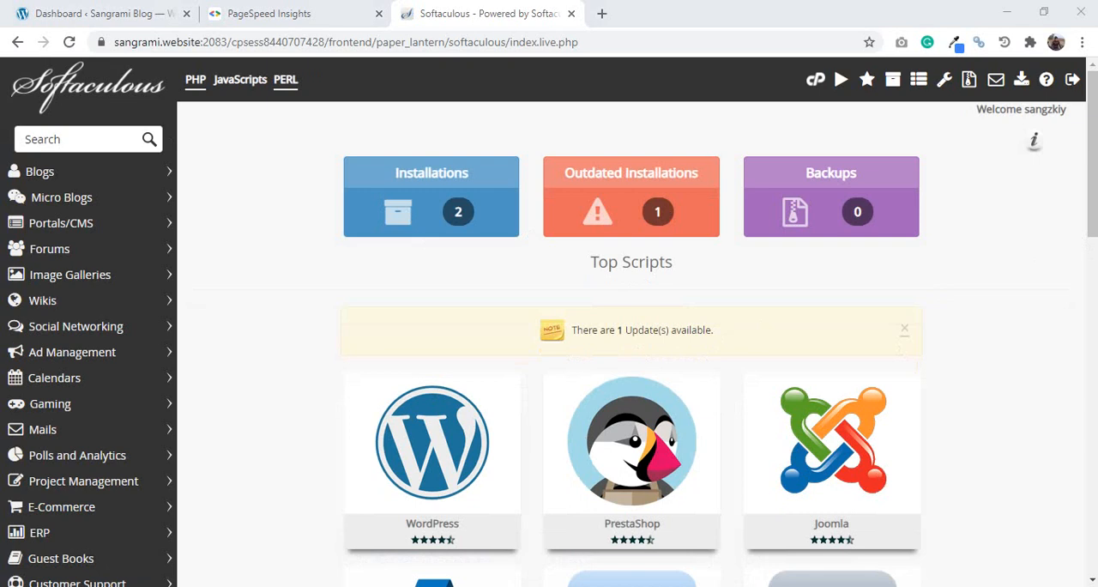
drag(1094, 198, 1094, 263)
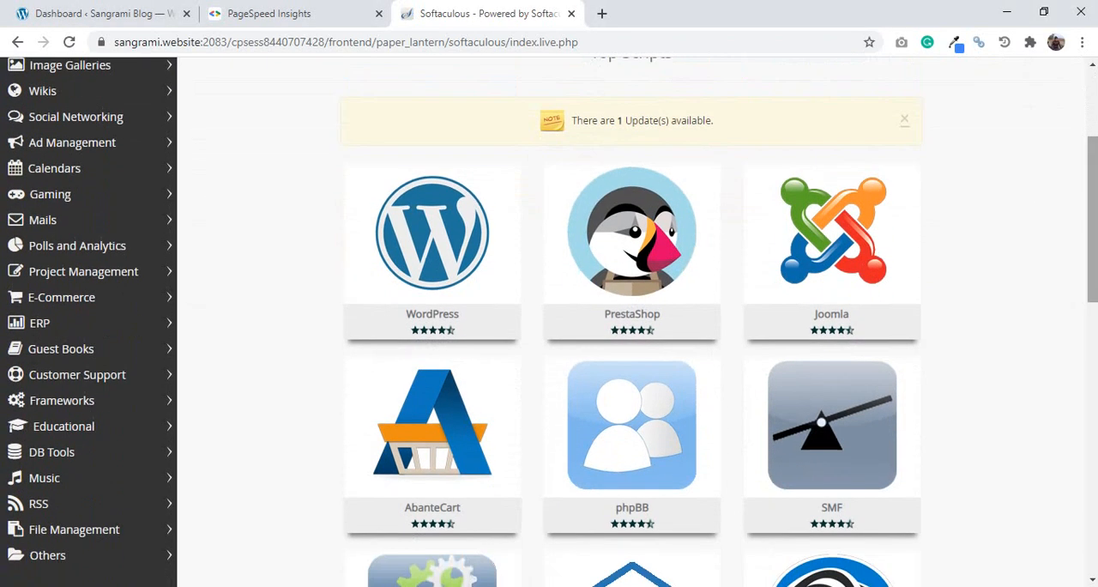
mouse_move(862, 283)
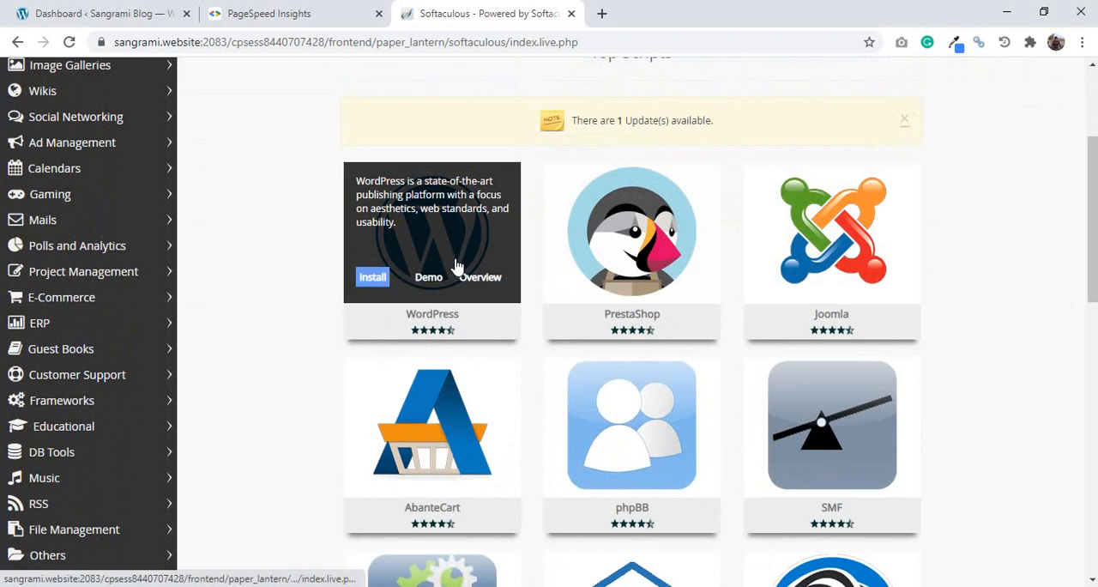
click(376, 279)
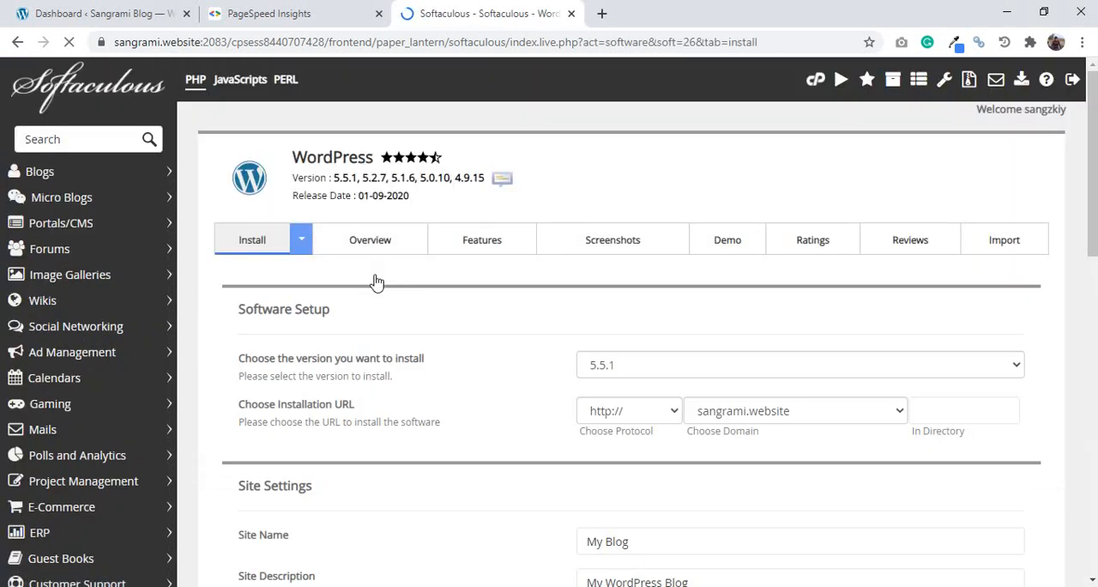
- Choose WordPress version 5.5.1 and set the installation domain to elementor.sangrami.website
click(869, 361)
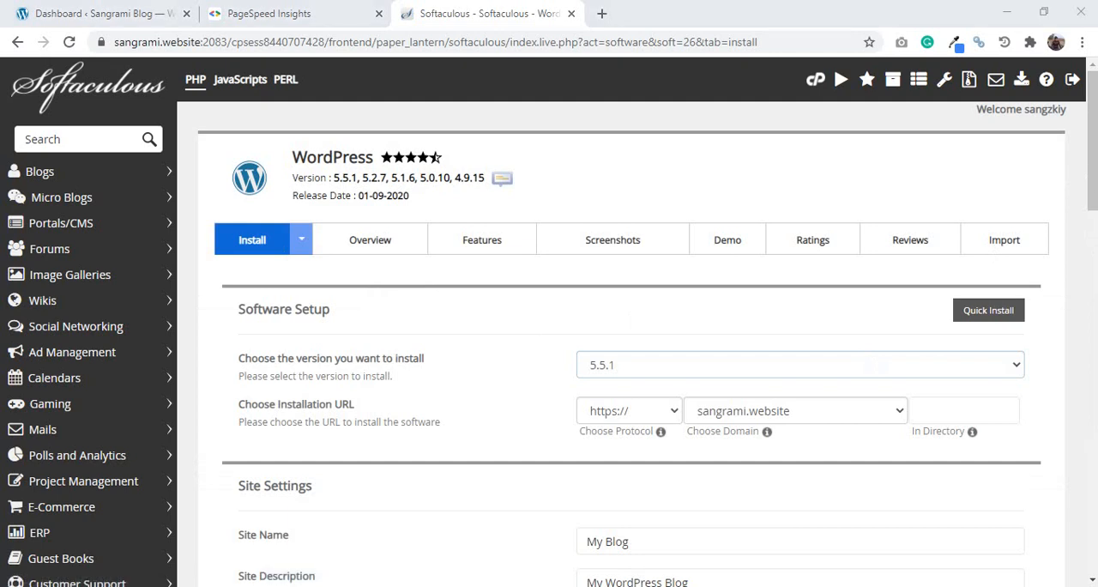
scroll(1002, 258, down, 2)
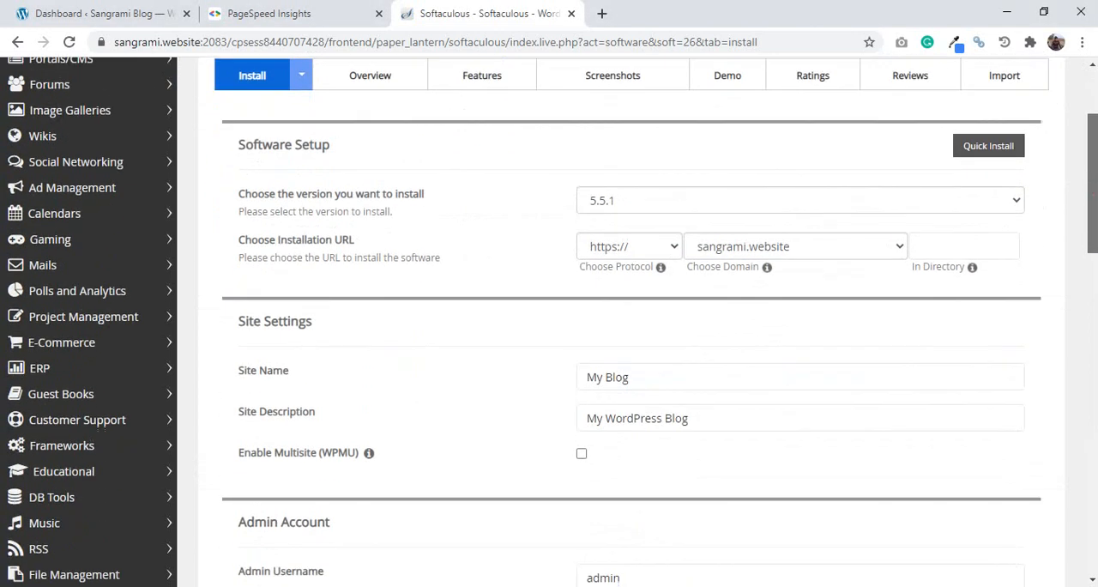
click(1001, 238)
click(998, 209)
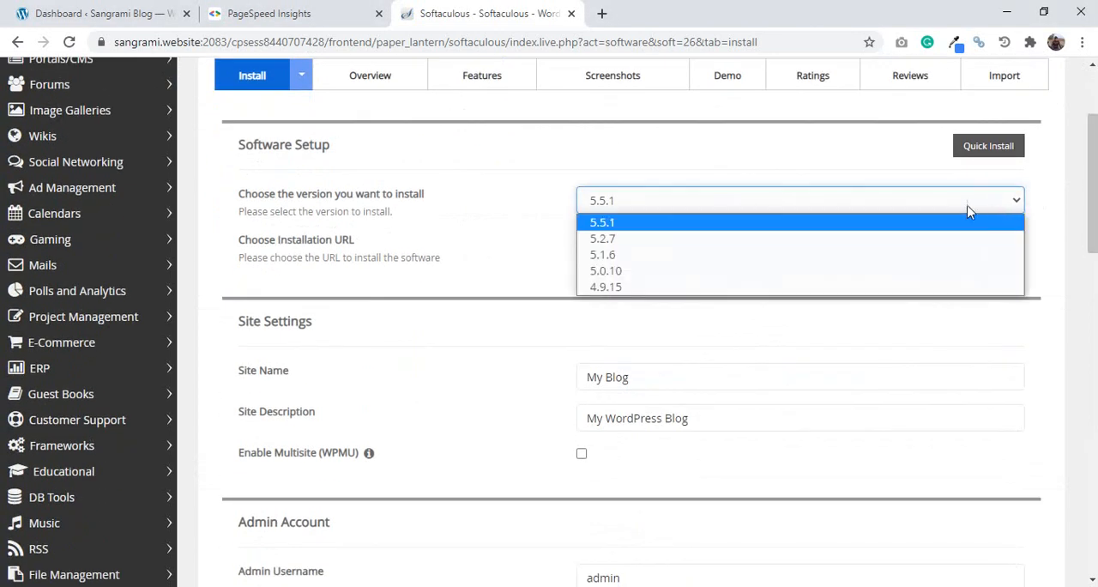
click(961, 203)
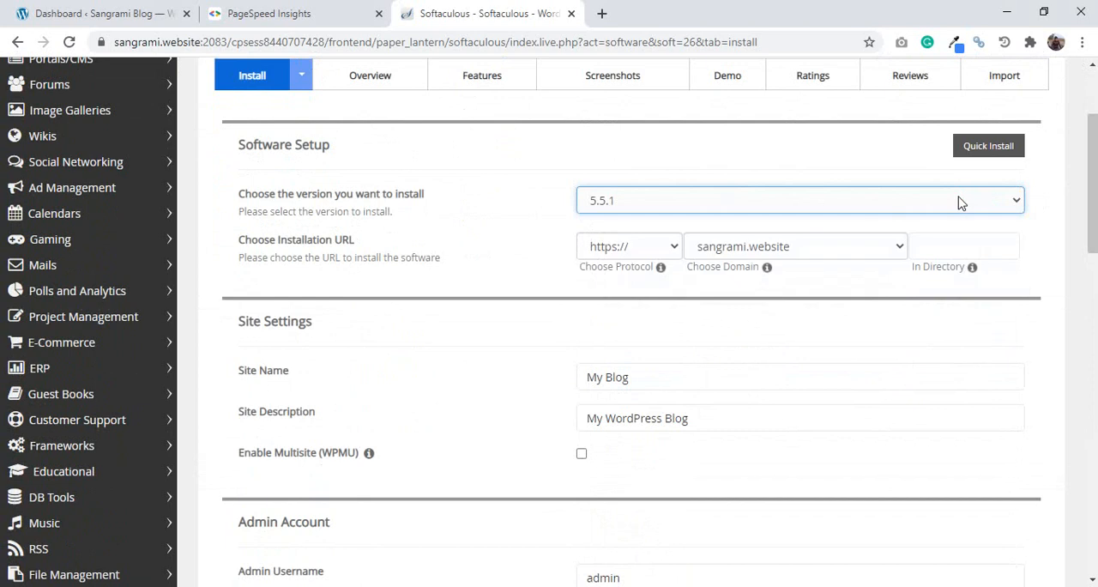
click(735, 250)
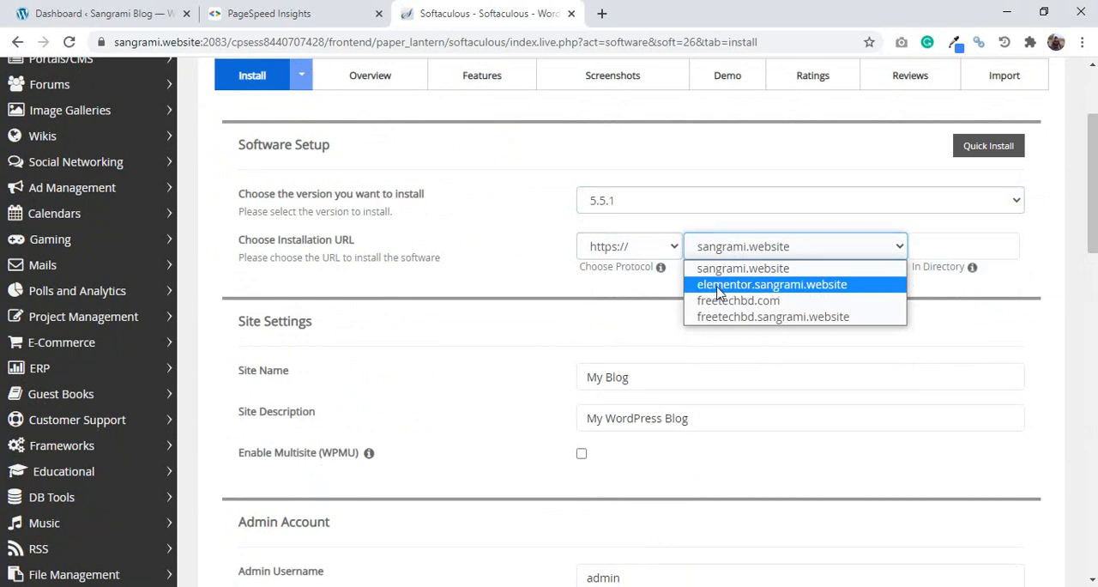
click(719, 289)
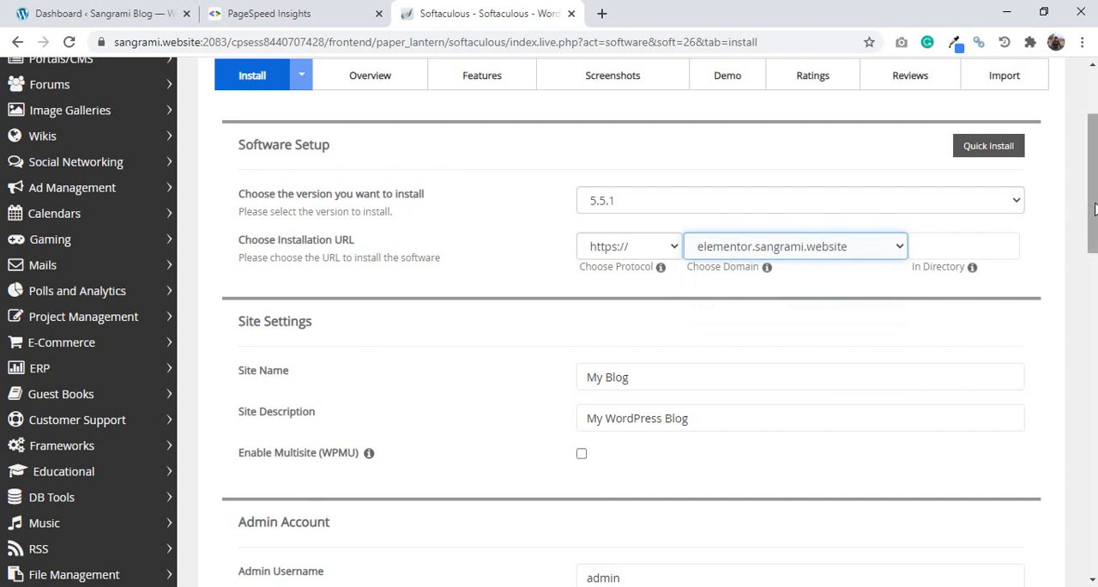
- Replace the site name with "ELementor" in the site settings
drag(1095, 209, 1096, 248)
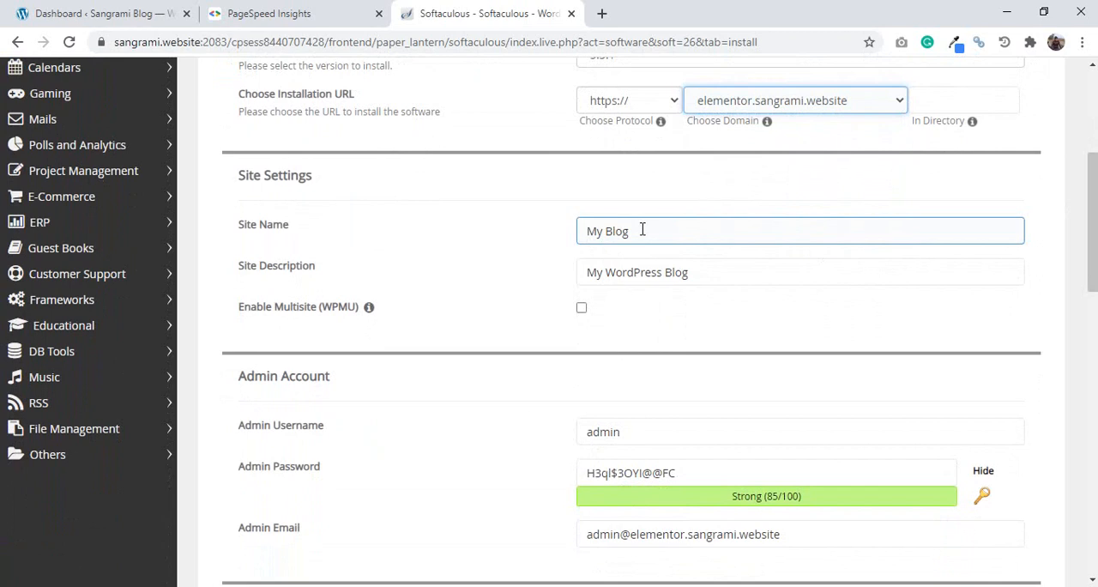
drag(642, 230, 581, 228)
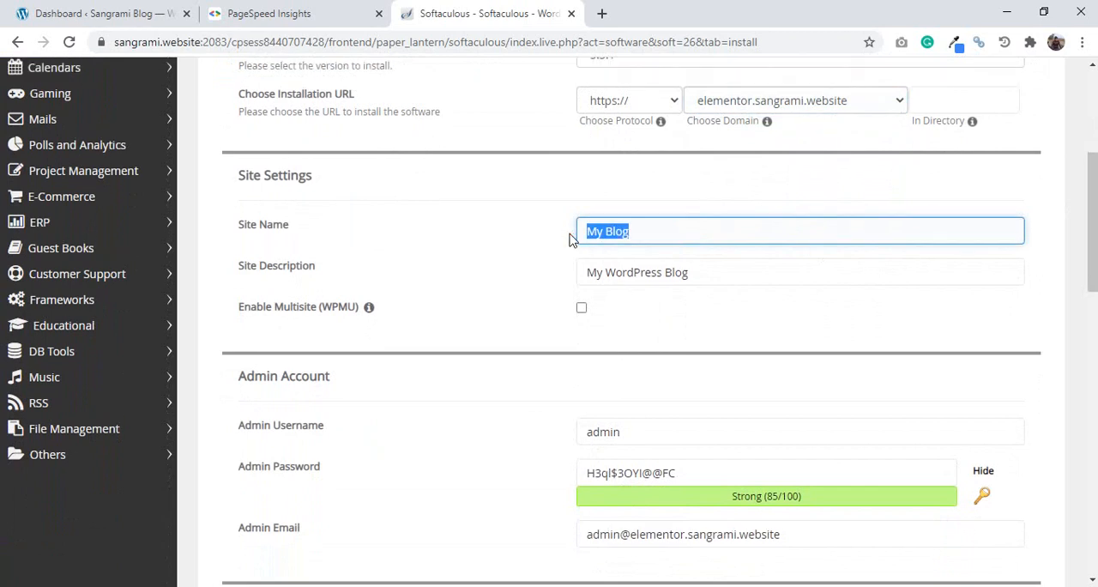
text(ELementor)
- Replace the site description with "For a elementor Tutorial"
click(695, 273)
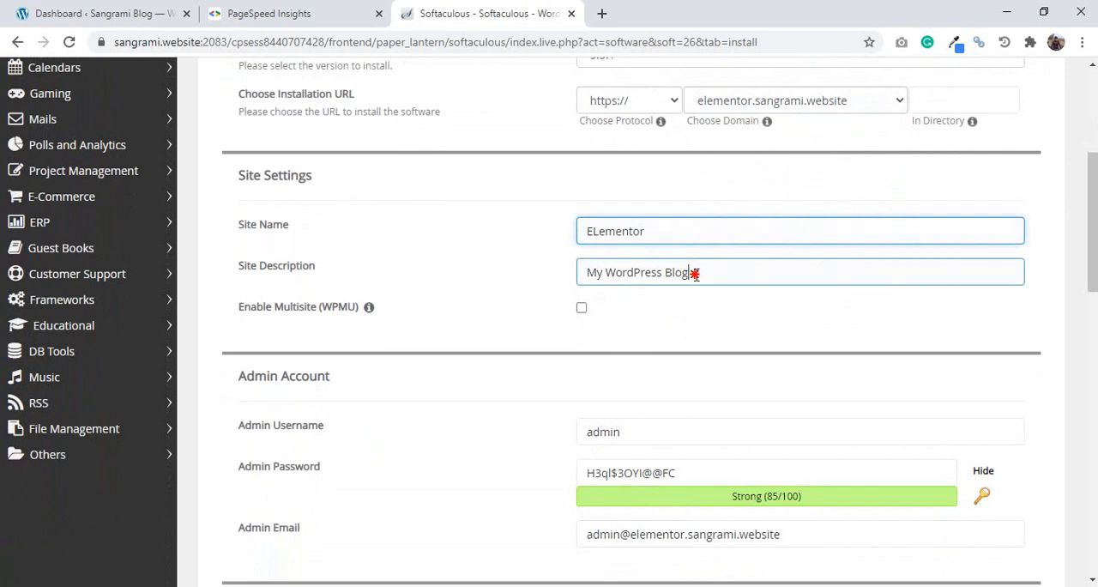
drag(695, 273, 589, 272)
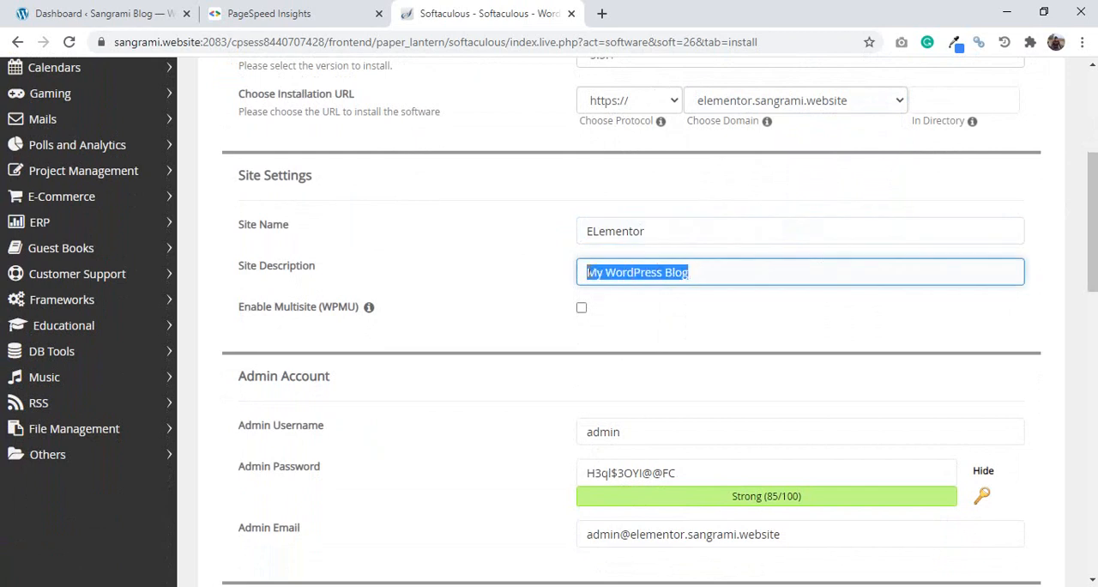
text(For)
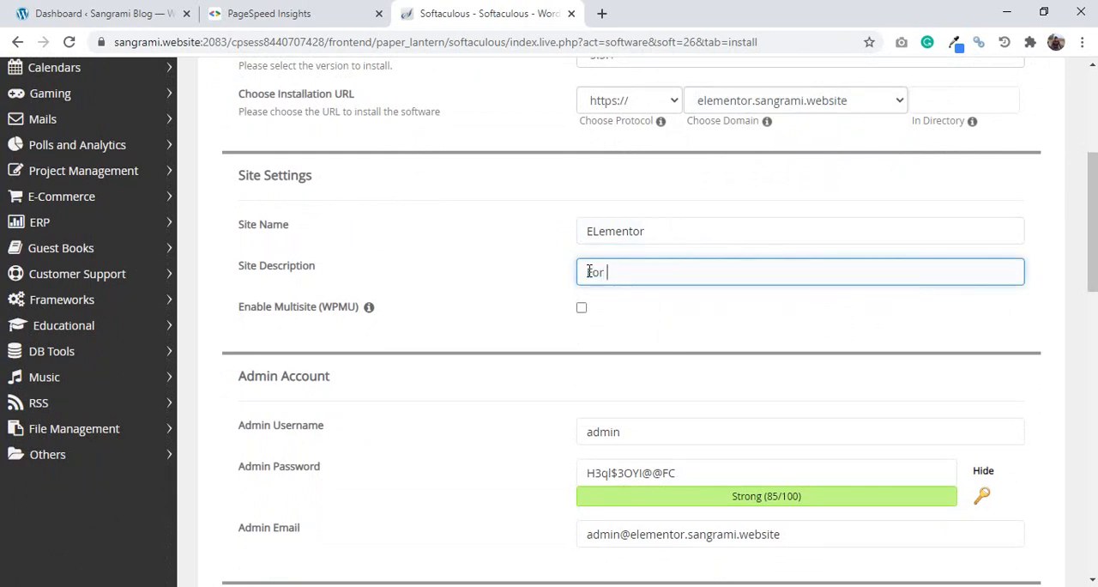
text( a elementor Tutorial)
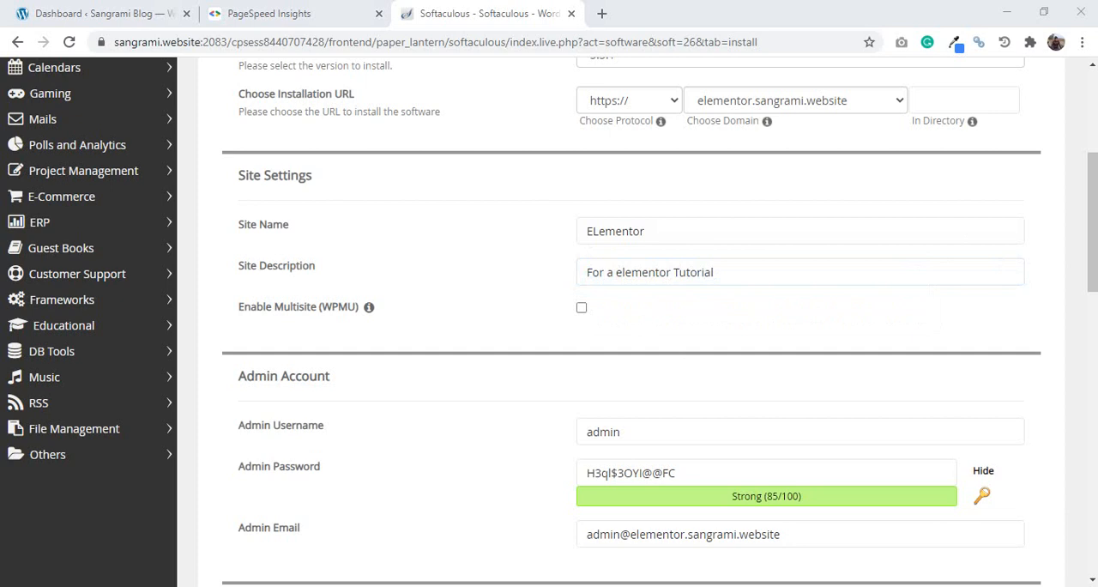
- Hide the characters of the admin password and replace the generated password with an own admin password
drag(1092, 230, 1095, 277)
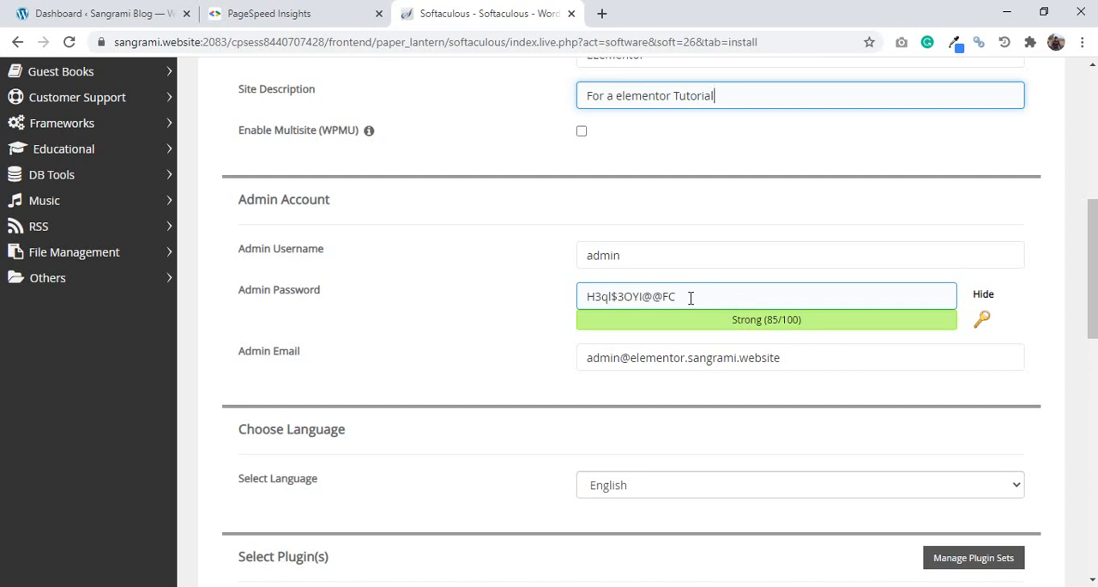
drag(678, 297, 581, 300)
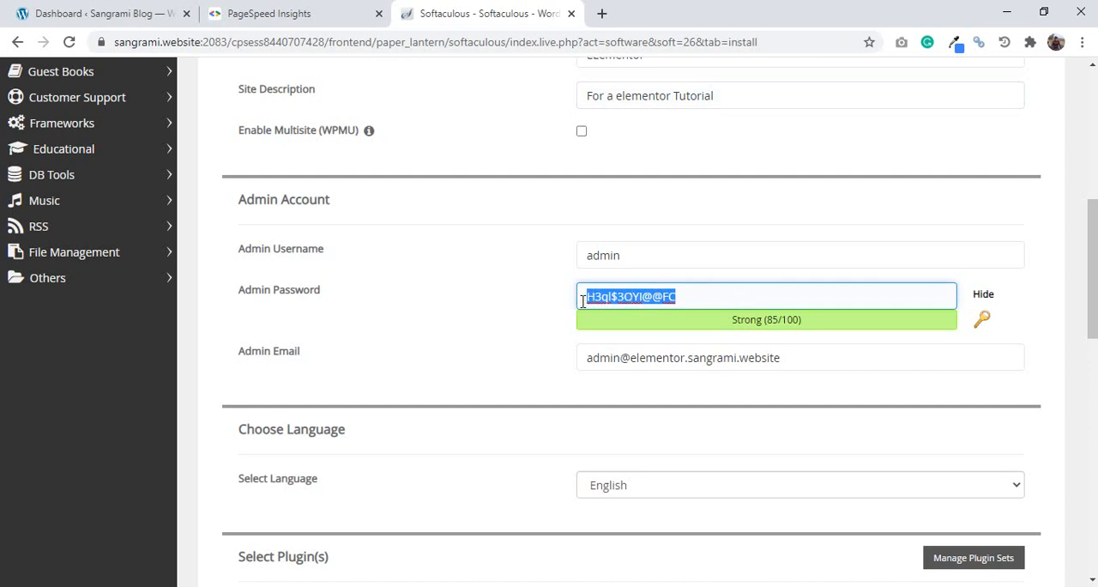
click(529, 303)
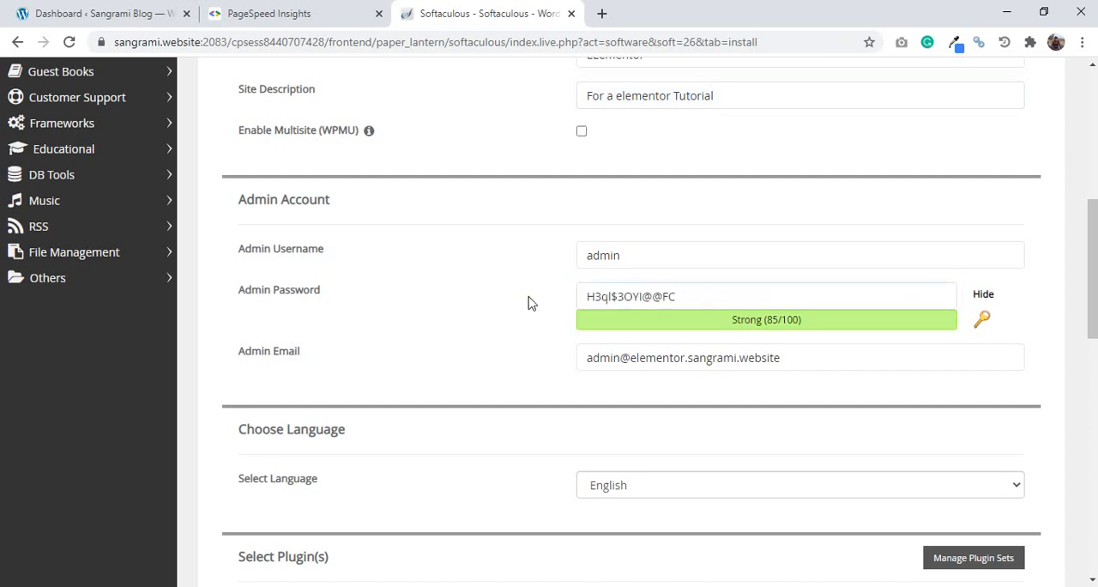
click(985, 295)
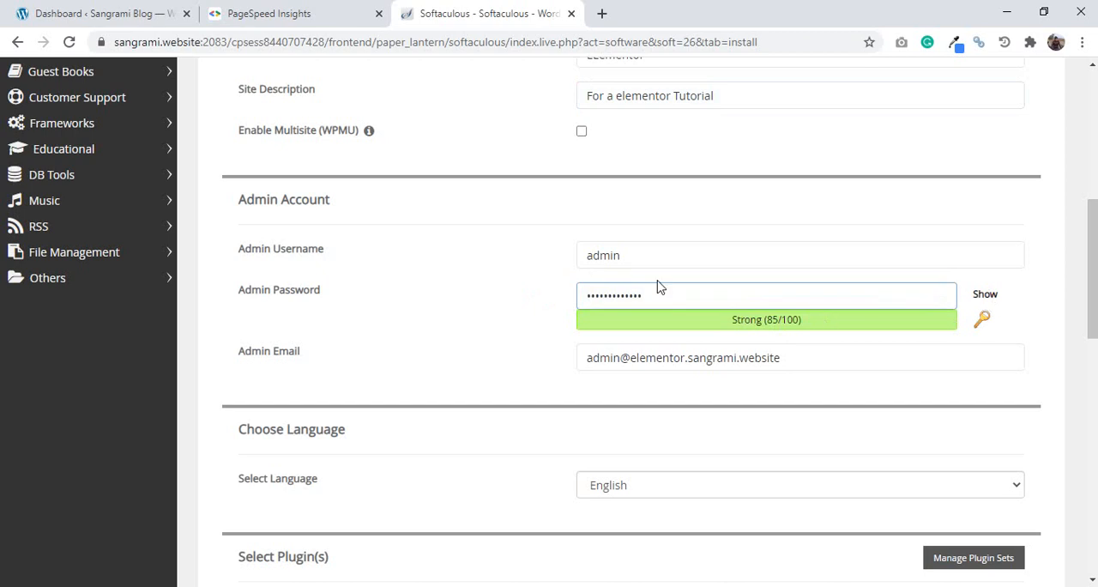
drag(648, 302, 576, 301)
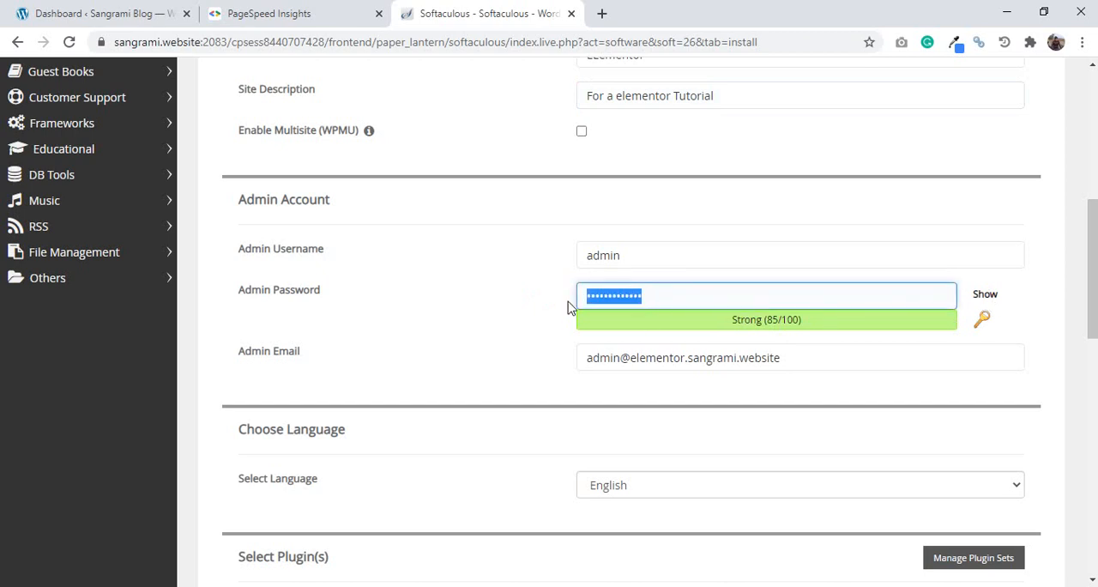
key(BackSpace)
text(a)
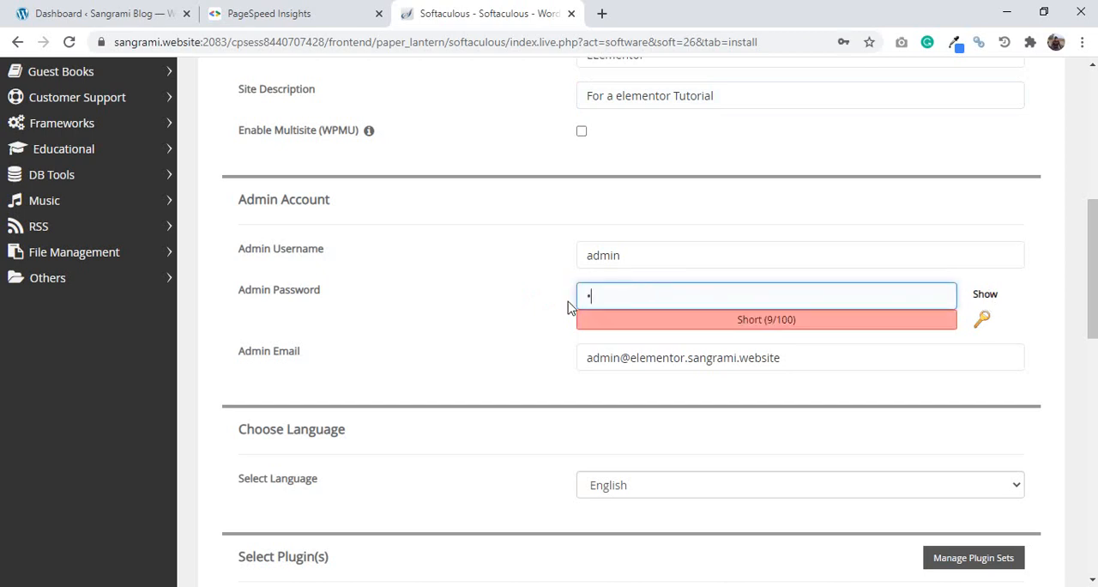
text(******)
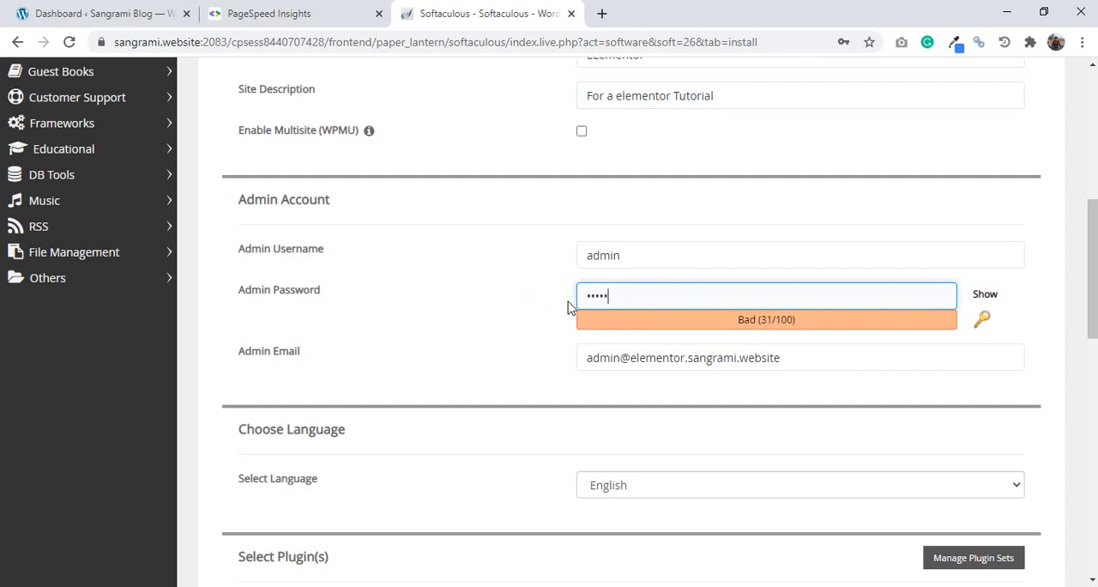
text(***)
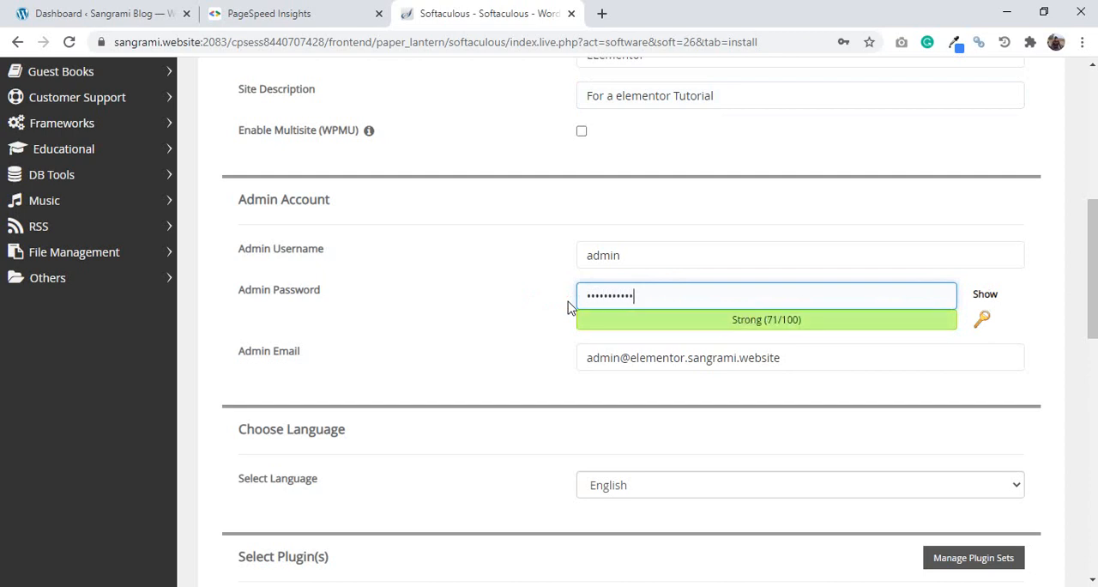
click(537, 343)
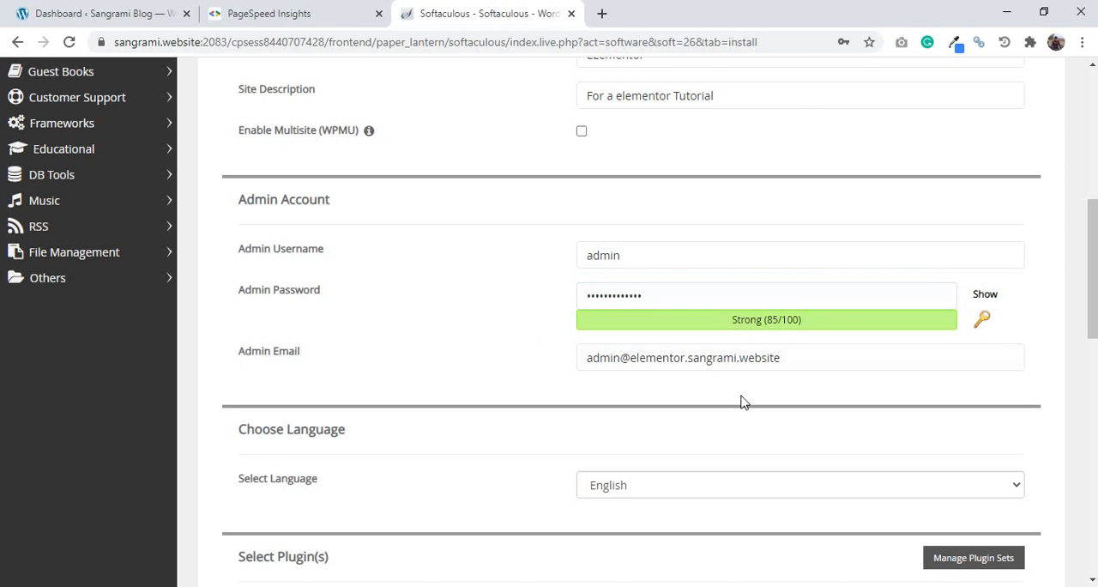
- Select the W3 Total Cache plugin for the WordPress installation
click(915, 351)
drag(1095, 302, 1095, 385)
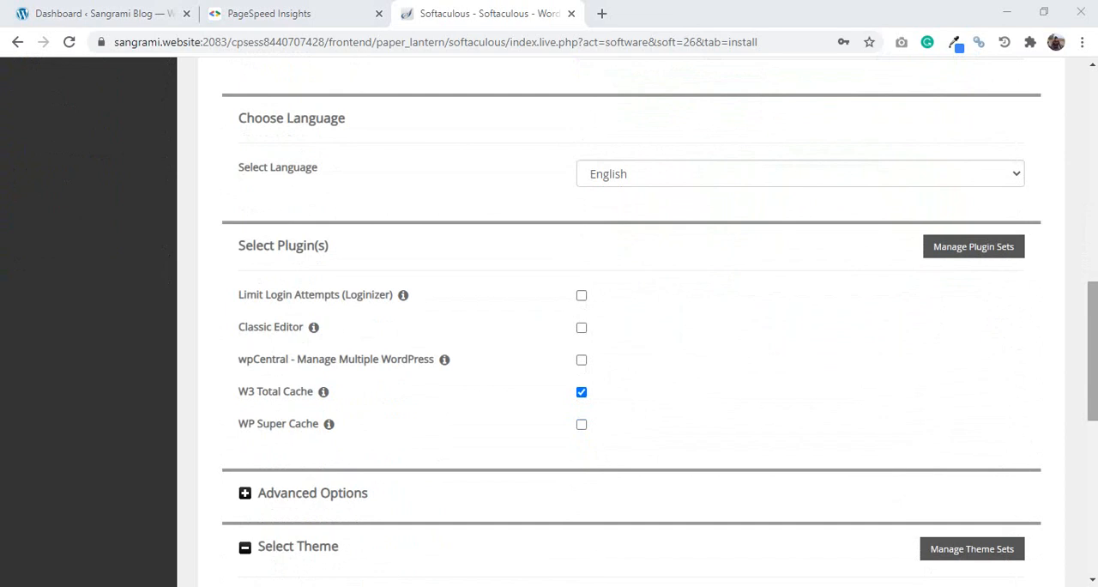
click(583, 393)
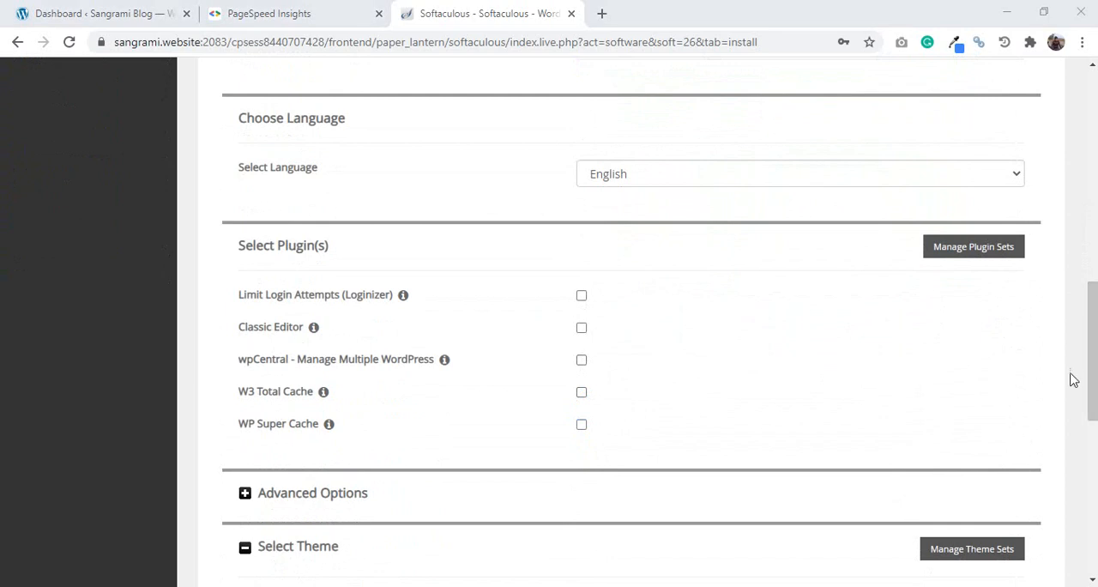
- Start the WordPress installation without selecting a theme, and tell the browser never to save the password
drag(1094, 352, 1095, 456)
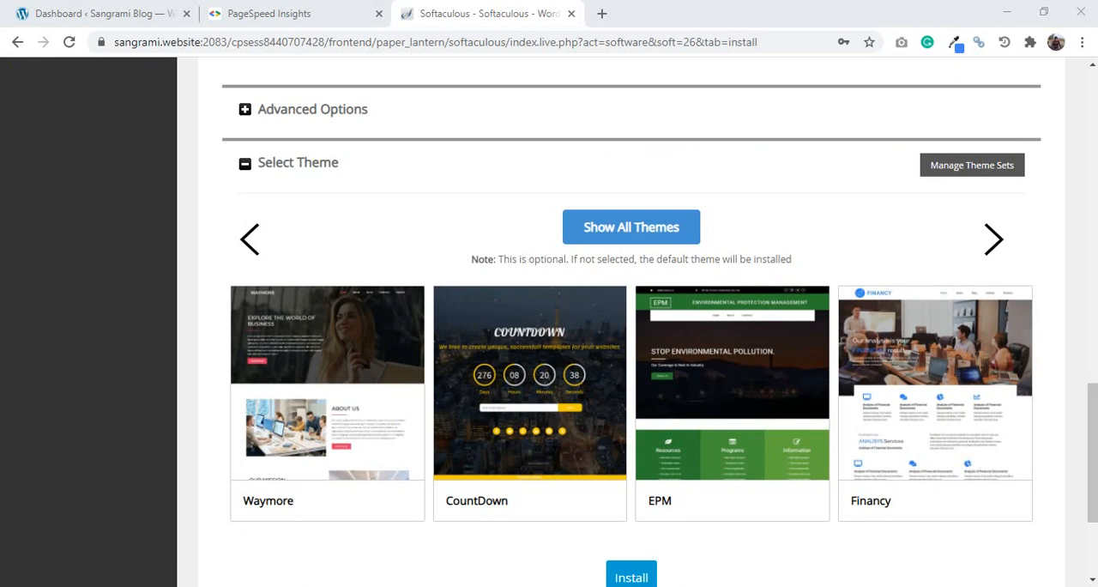
drag(1095, 435, 1094, 474)
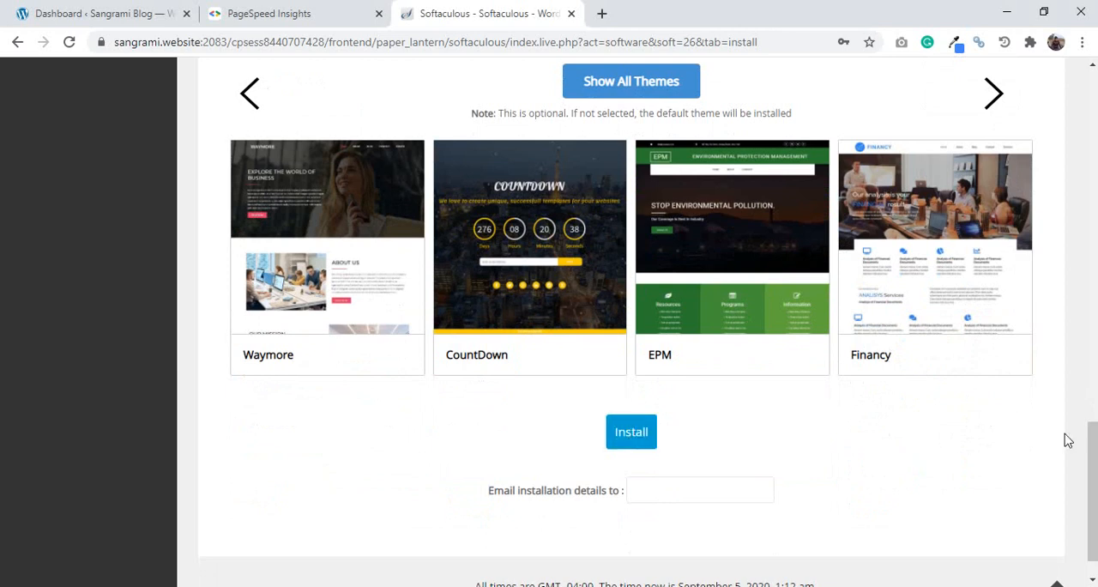
drag(1094, 455, 1094, 476)
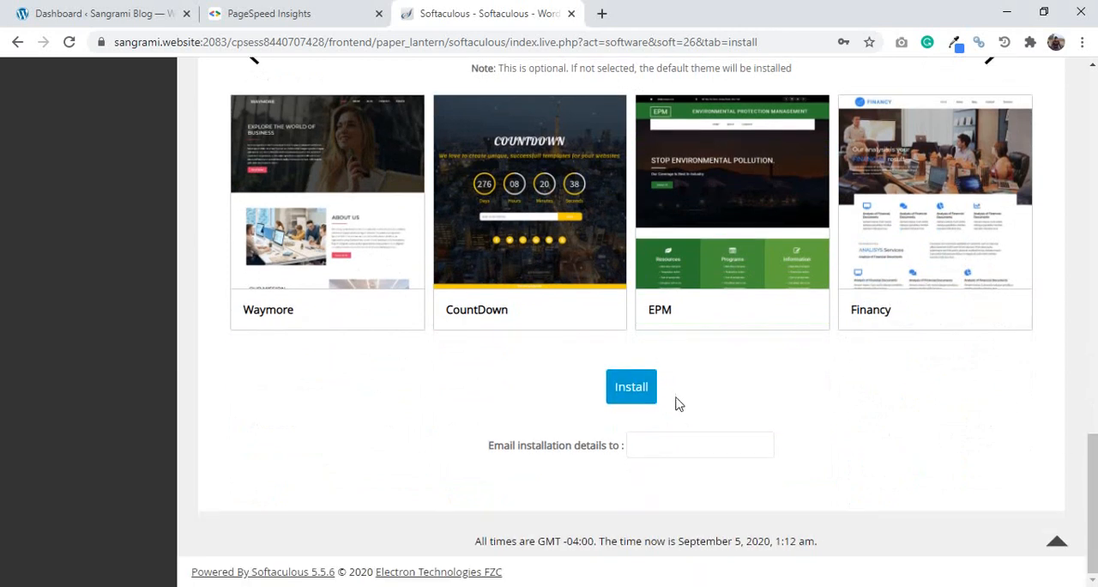
click(640, 400)
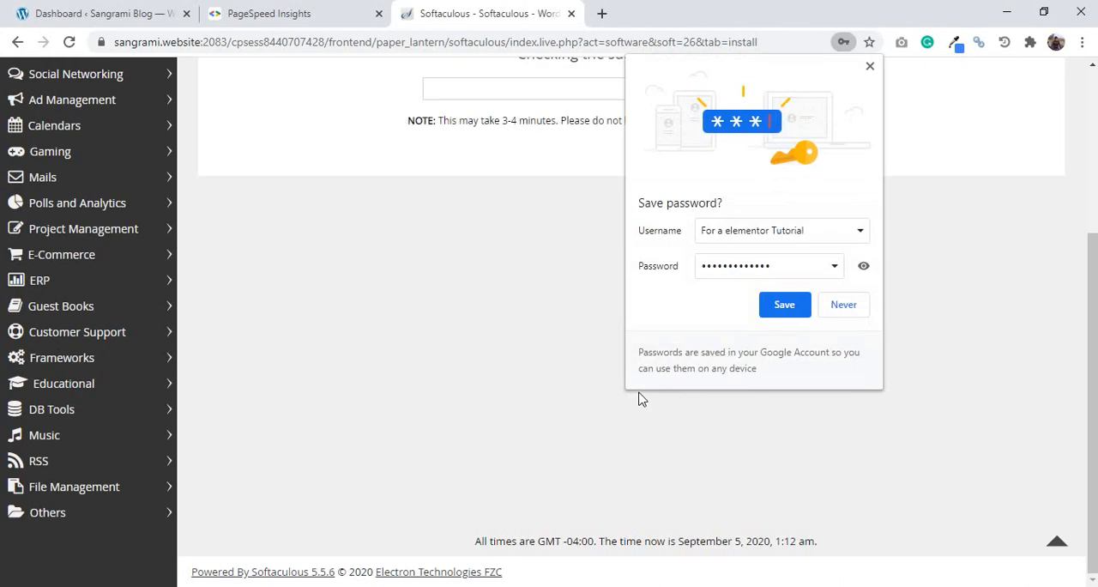
click(831, 311)
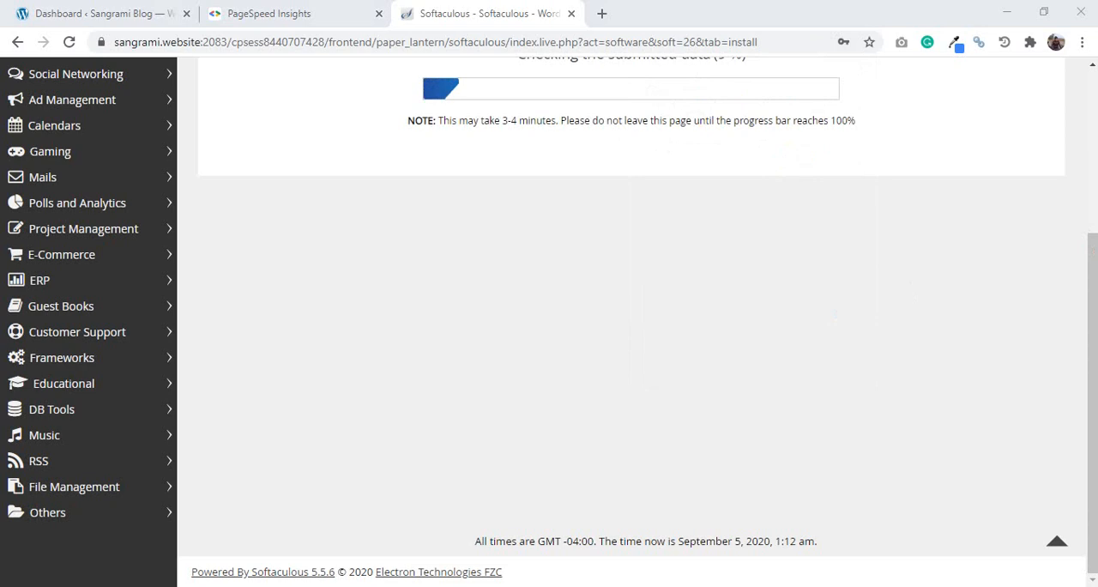
- Open the newly installed site elementor.sangrami.website from the installation result page in a new browser tab
drag(1095, 269, 1096, 134)
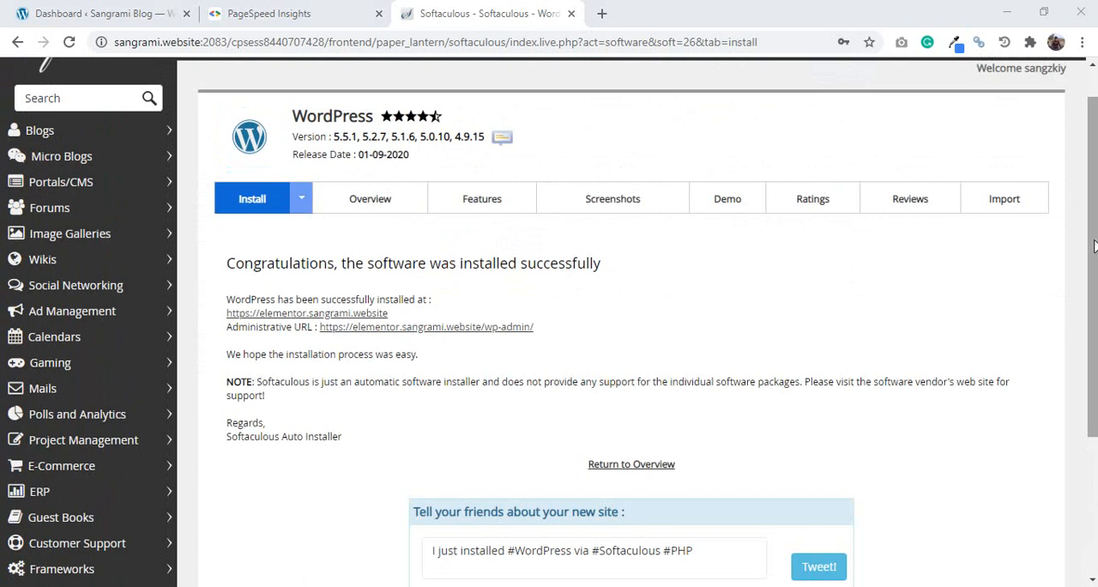
drag(1095, 241, 1095, 267)
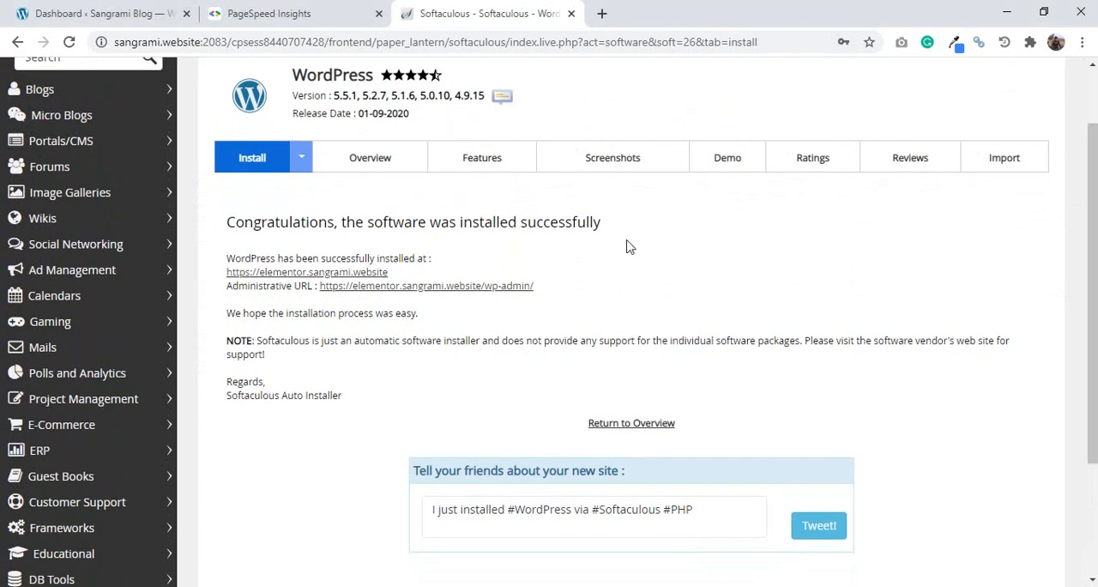
right_click(375, 275)
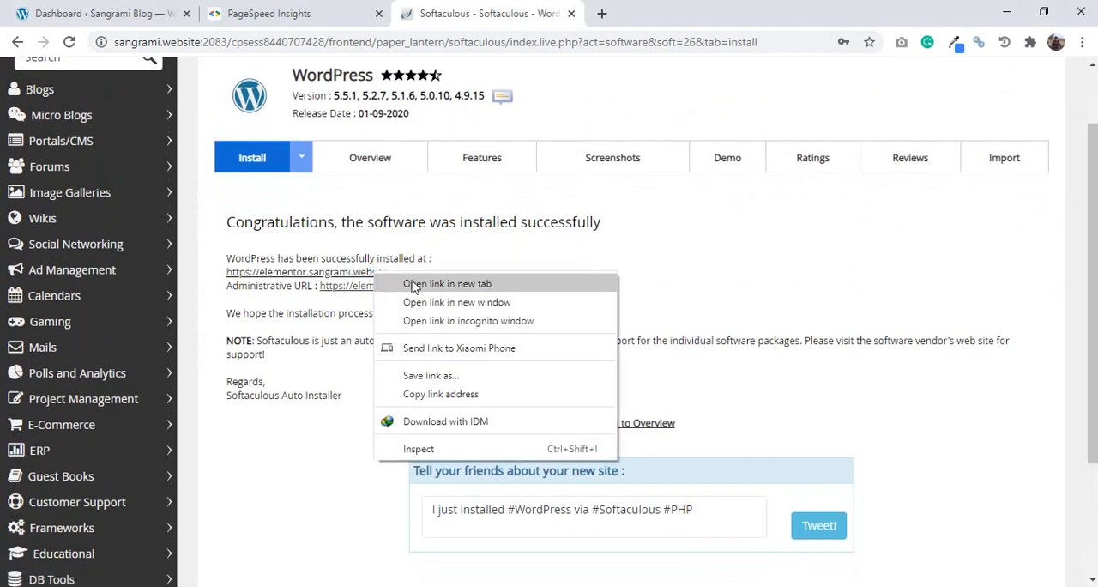
click(416, 285)
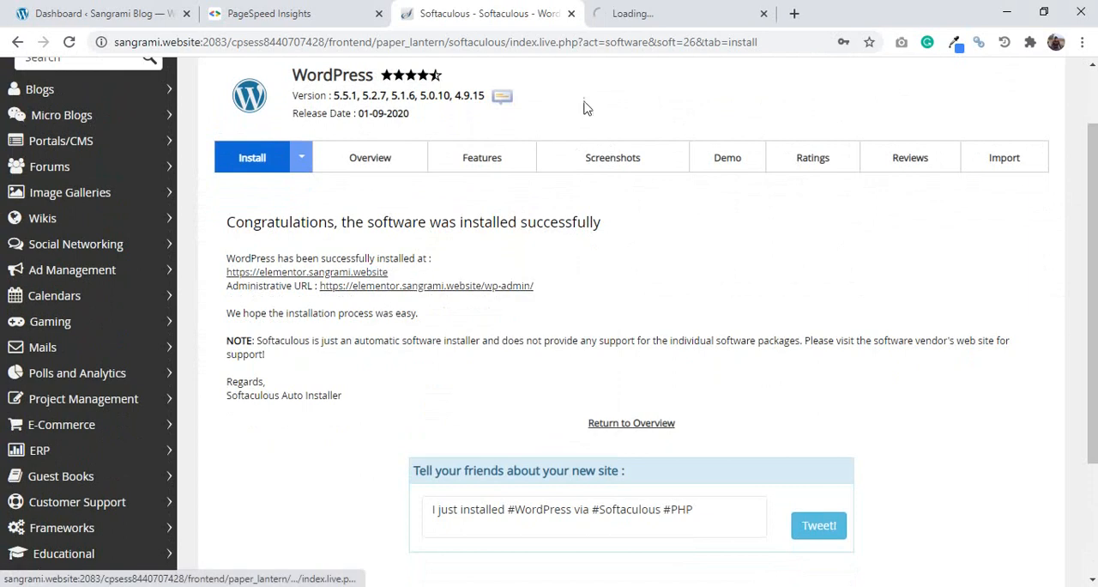
- View the new site's home page, and open its wp-admin dashboard from the installation result page in a new browser tab
click(673, 11)
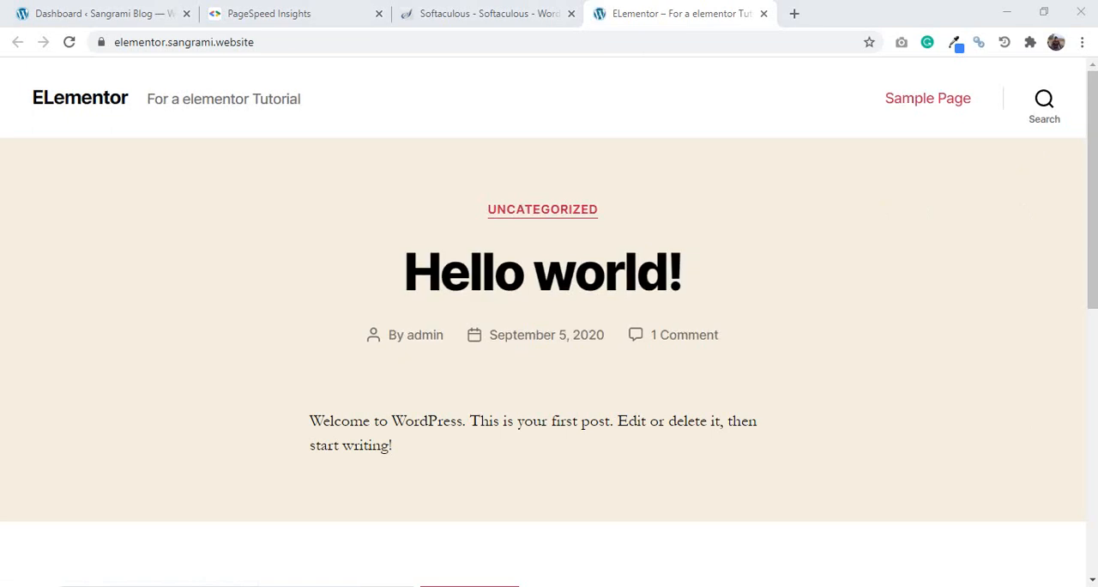
click(484, 10)
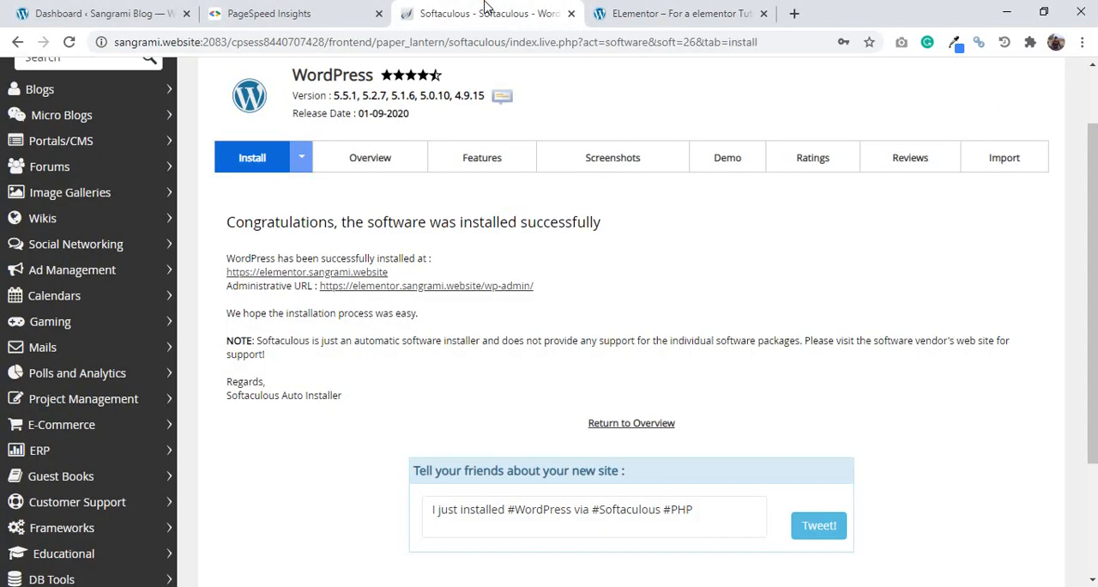
right_click(440, 283)
click(472, 293)
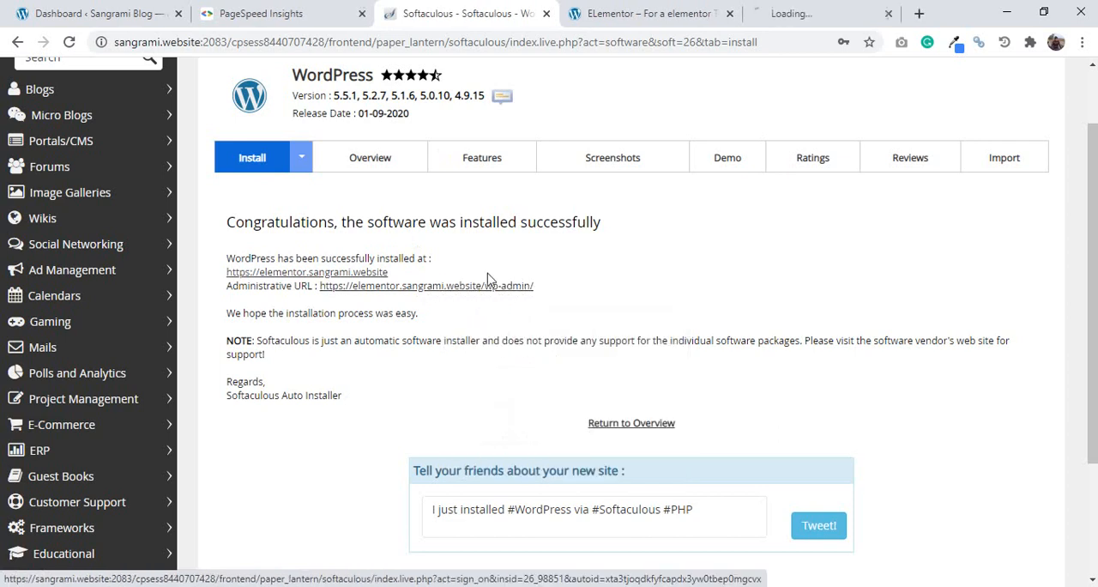
click(756, 13)
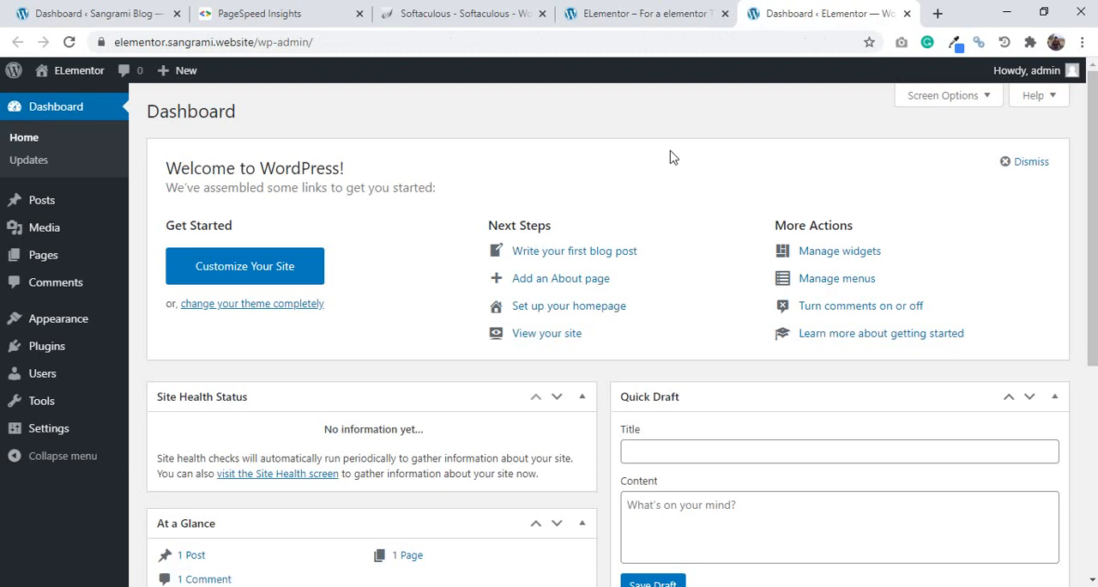
- Look at the new site's home page again and return to the Softaculous installation result page
click(643, 10)
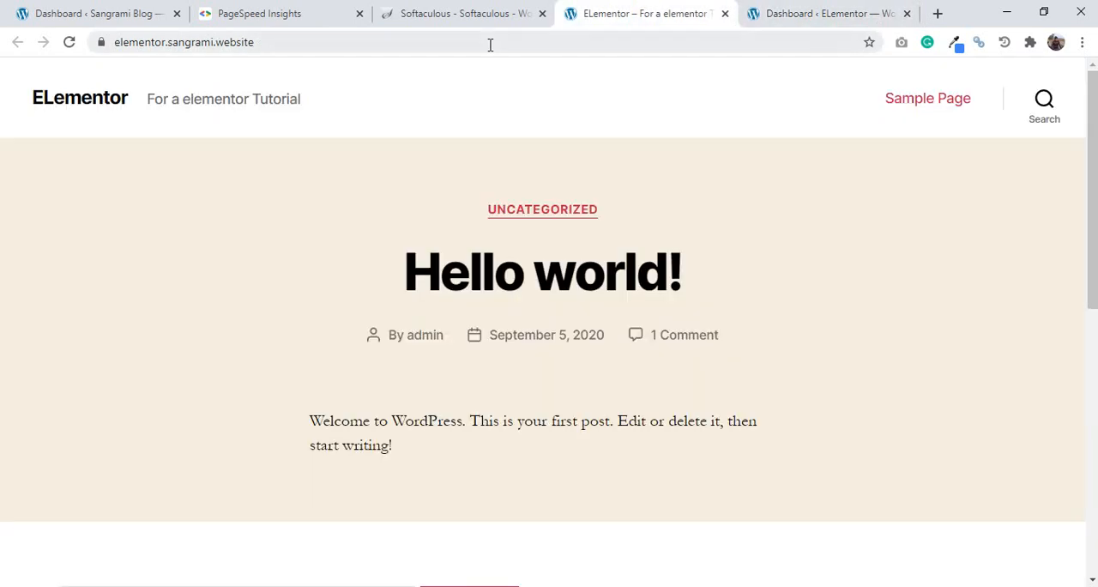
click(491, 9)
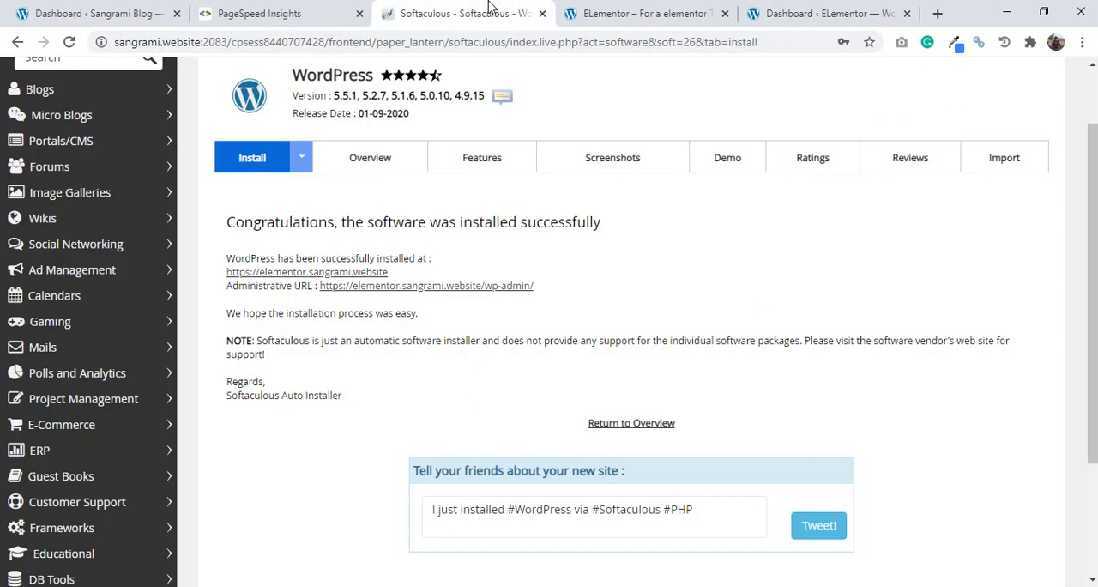